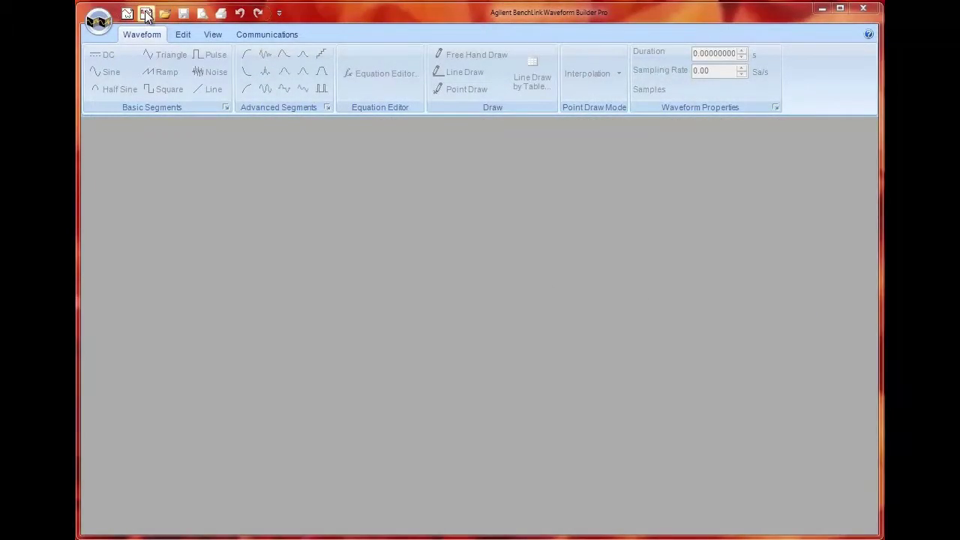
Step: Create a 33600-Series sequence at 20 kSa/s and add SINE_N11 from Sine_Normal as step 1
{"action": "left_click", "coordinate": [145, 12]}
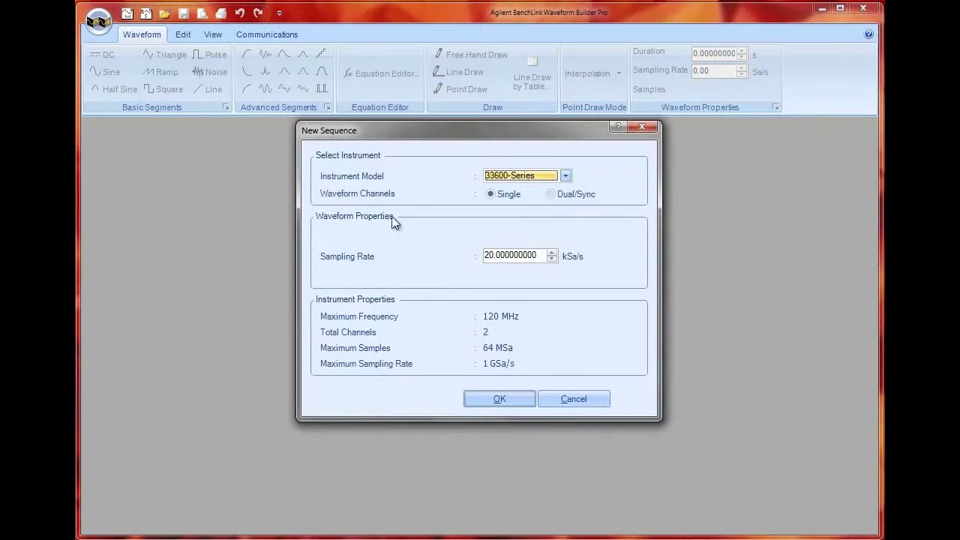
{"action": "left_click", "coordinate": [499, 398]}
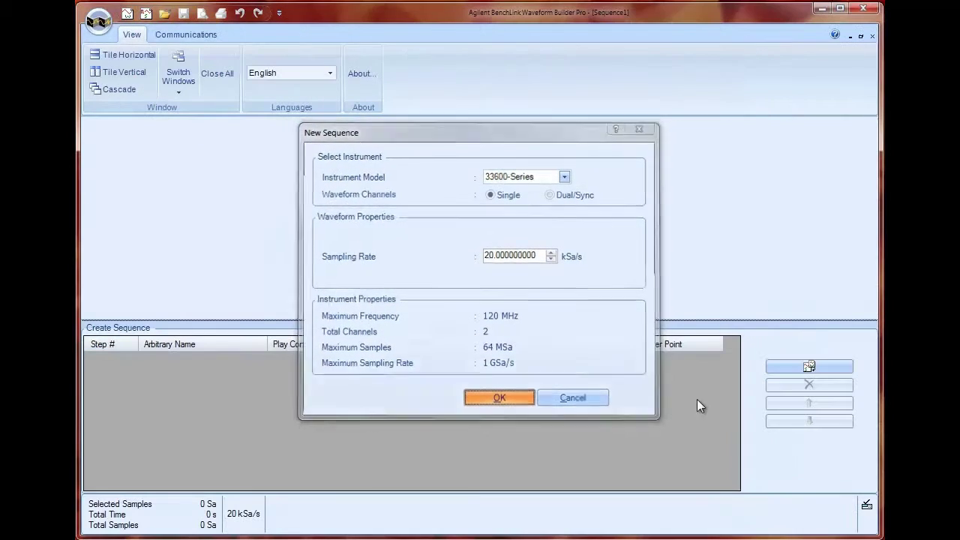
{"action": "left_click", "coordinate": [775, 369]}
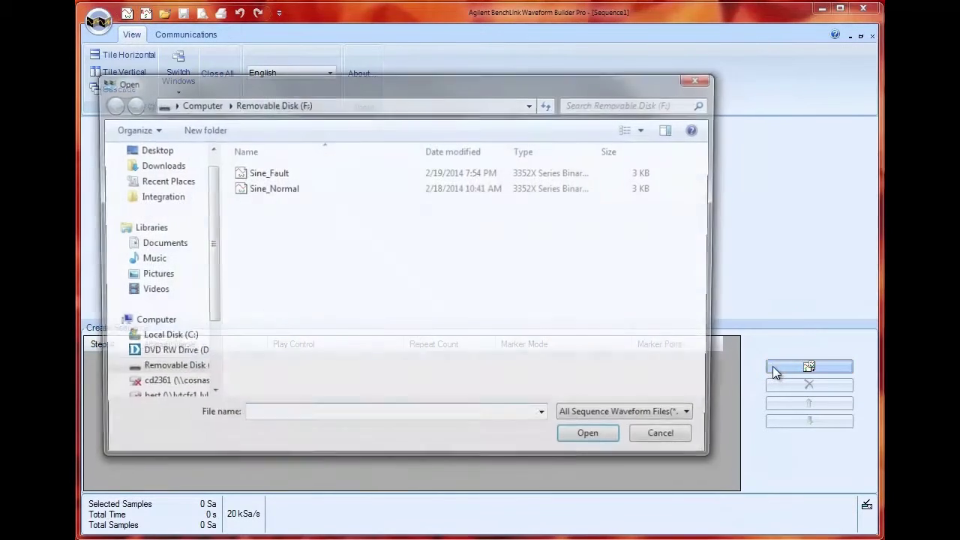
{"action": "left_click", "coordinate": [337, 190]}
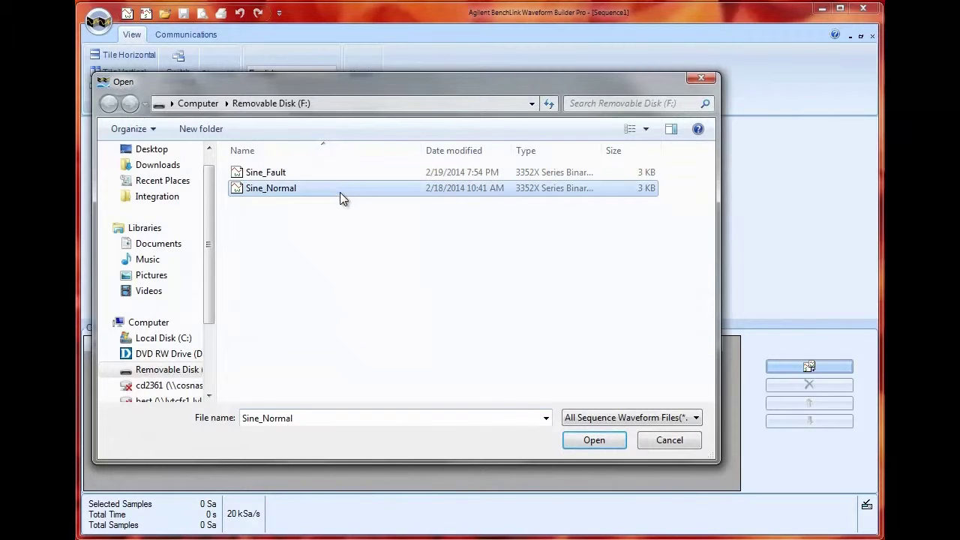
{"action": "left_click", "coordinate": [604, 442]}
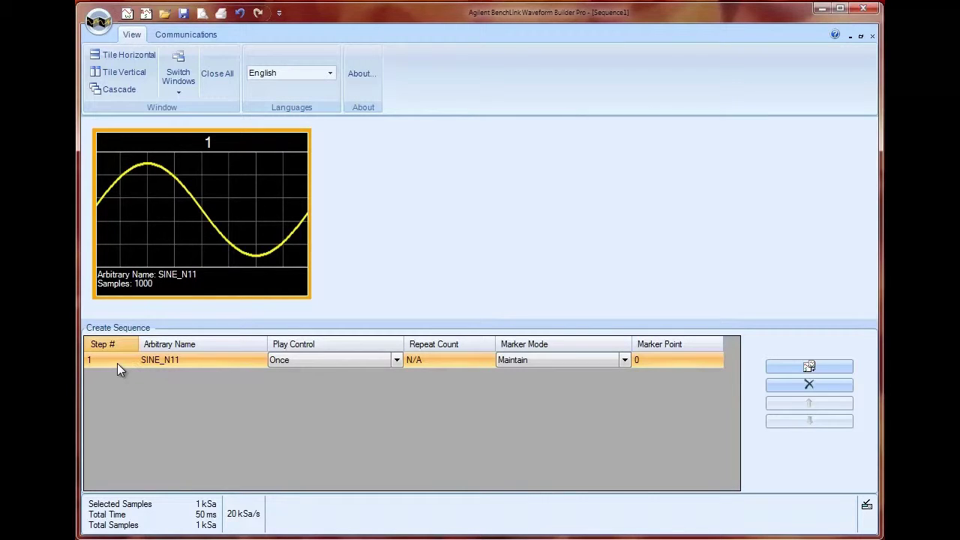
Step: Set step 1 to play Repeat Until Trigger with marker mode Low At Start
{"action": "left_click", "coordinate": [398, 360]}
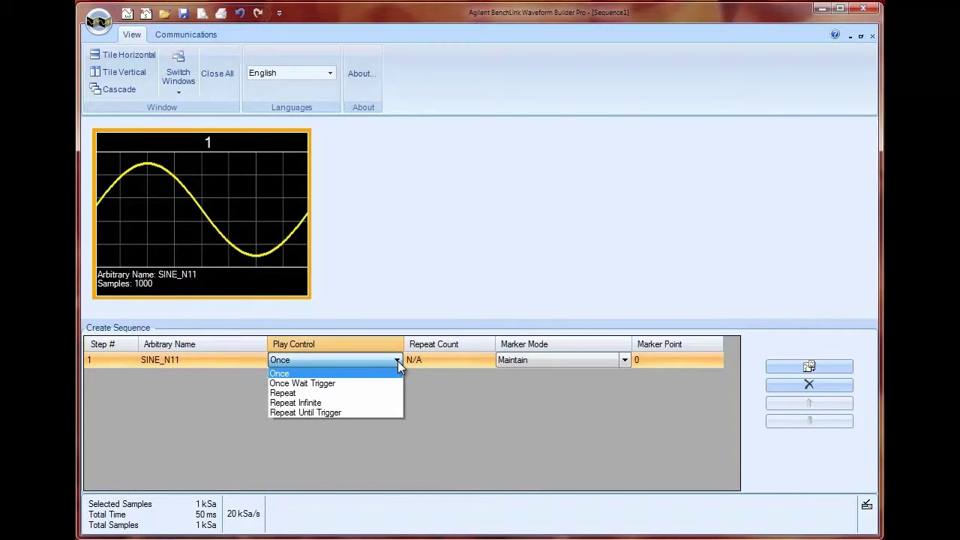
{"action": "left_click", "coordinate": [393, 413]}
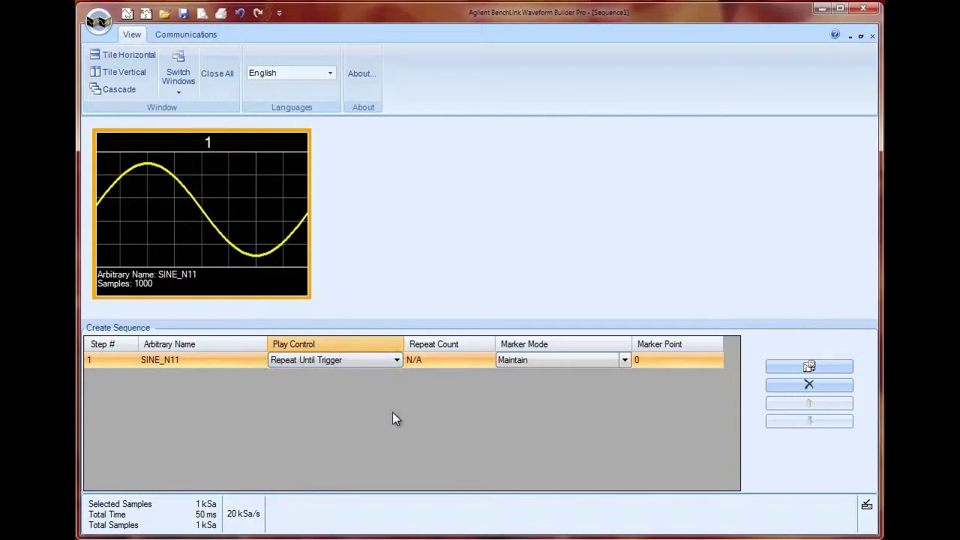
{"action": "left_click", "coordinate": [626, 361]}
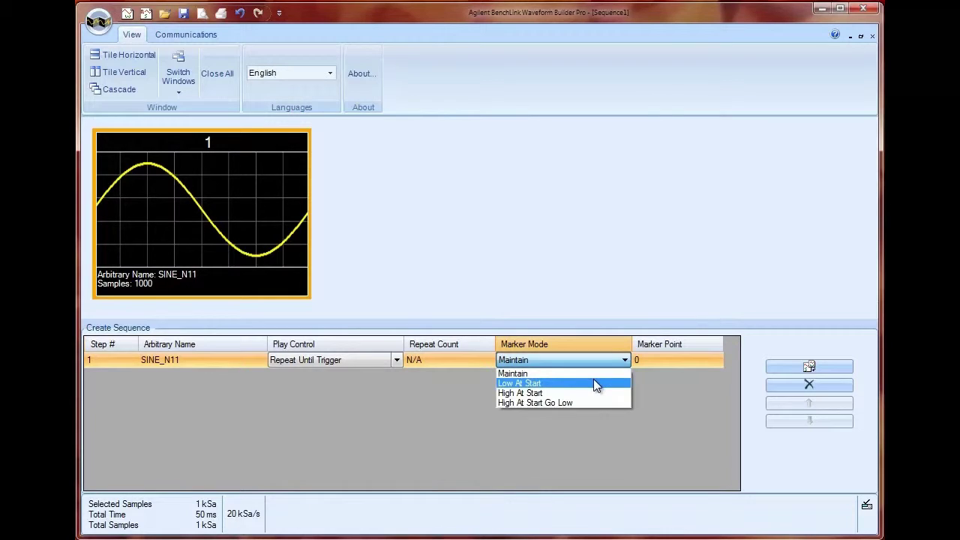
{"action": "left_click", "coordinate": [594, 384]}
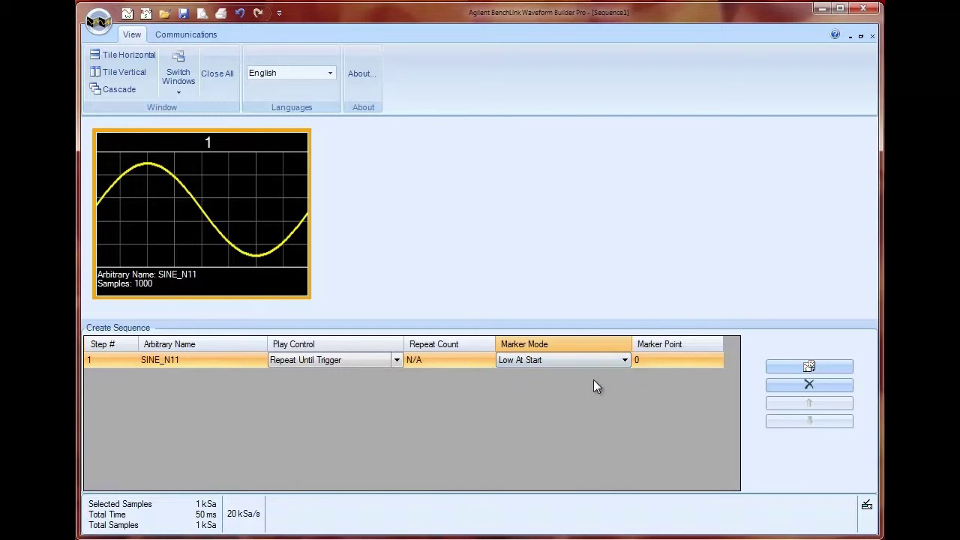
{"action": "left_click", "coordinate": [814, 366]}
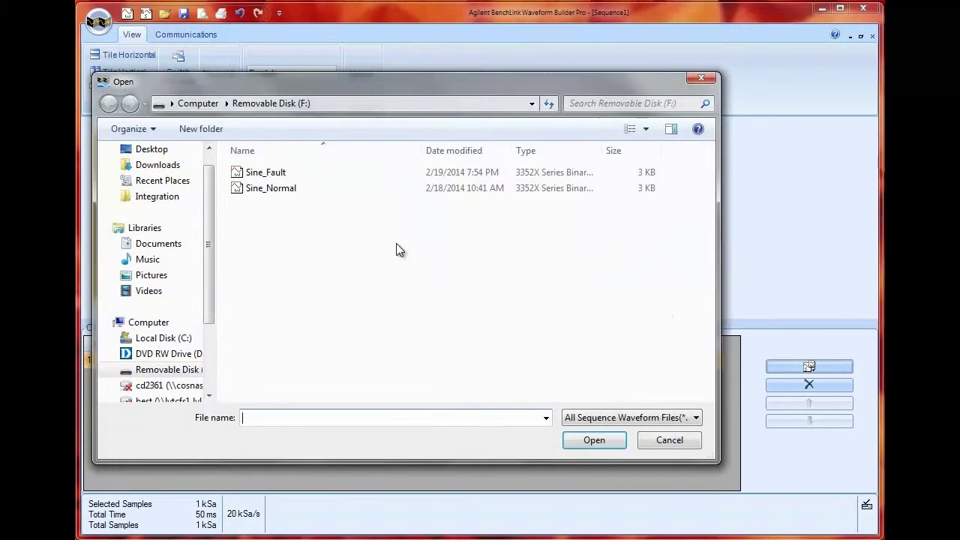
Step: Load SINE_F11 from the Sine_Fault file as step 2
{"action": "left_click", "coordinate": [386, 171]}
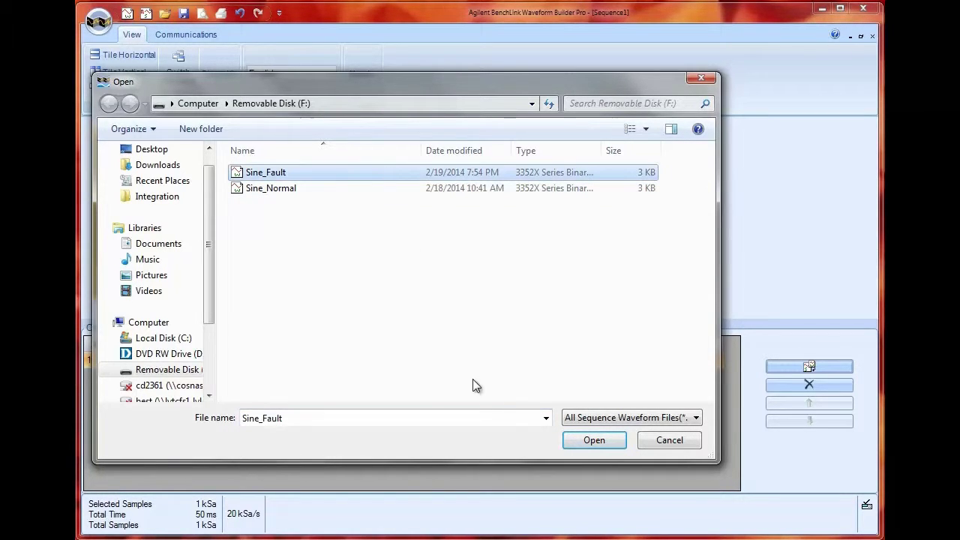
{"action": "left_click", "coordinate": [600, 441]}
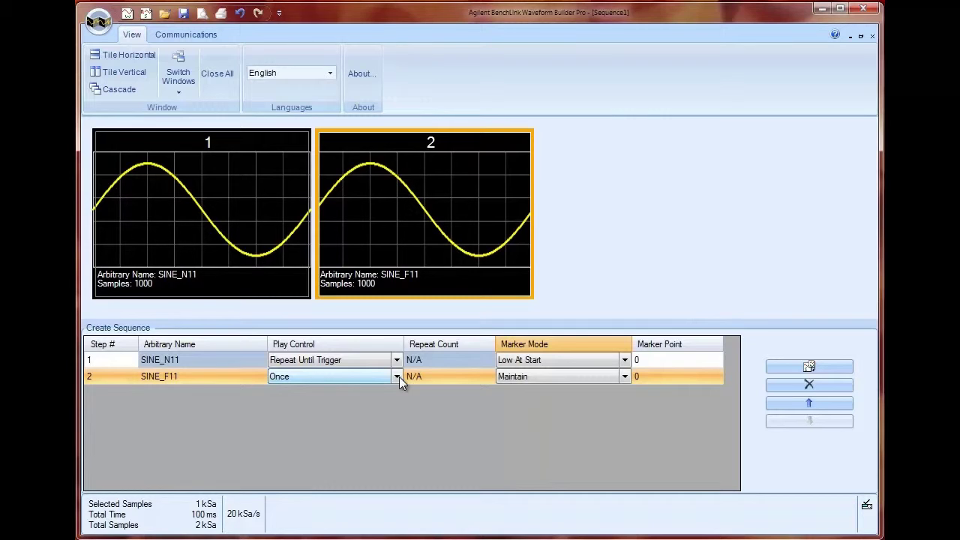
Step: Make step 2 repeat 3 times with marker mode High At Start
{"action": "left_click", "coordinate": [397, 376]}
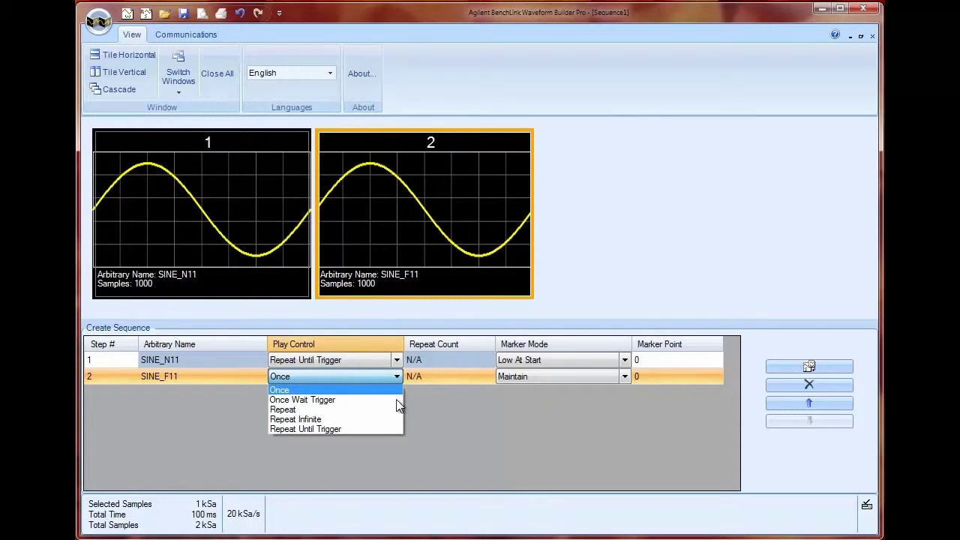
{"action": "left_click", "coordinate": [398, 409]}
{"action": "left_click", "coordinate": [413, 376]}
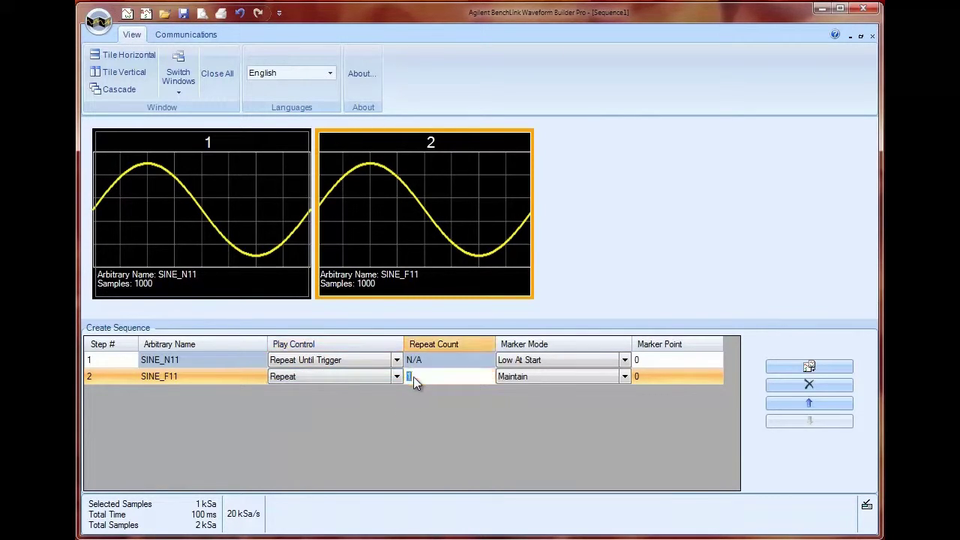
{"action": "type", "text": "3"}
{"action": "left_click", "coordinate": [626, 377]}
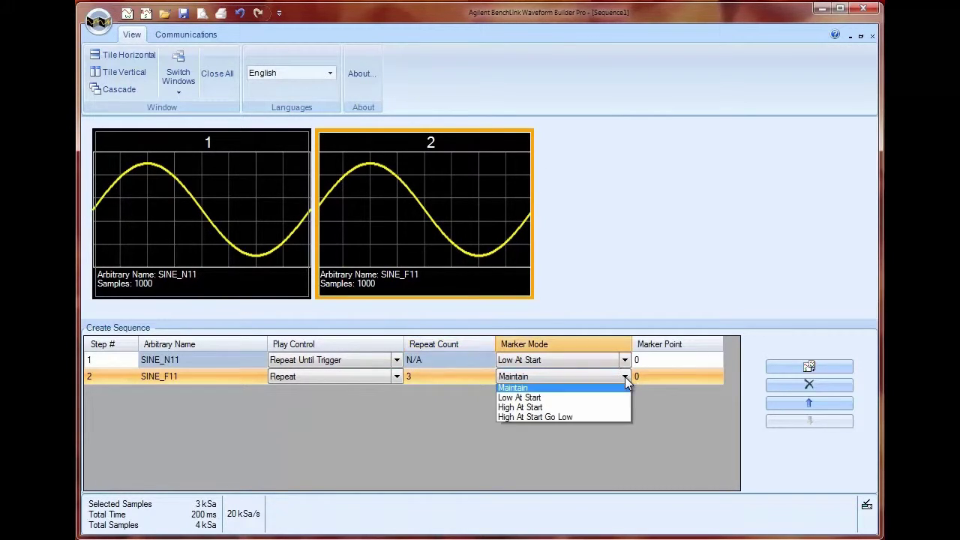
{"action": "left_click", "coordinate": [605, 410]}
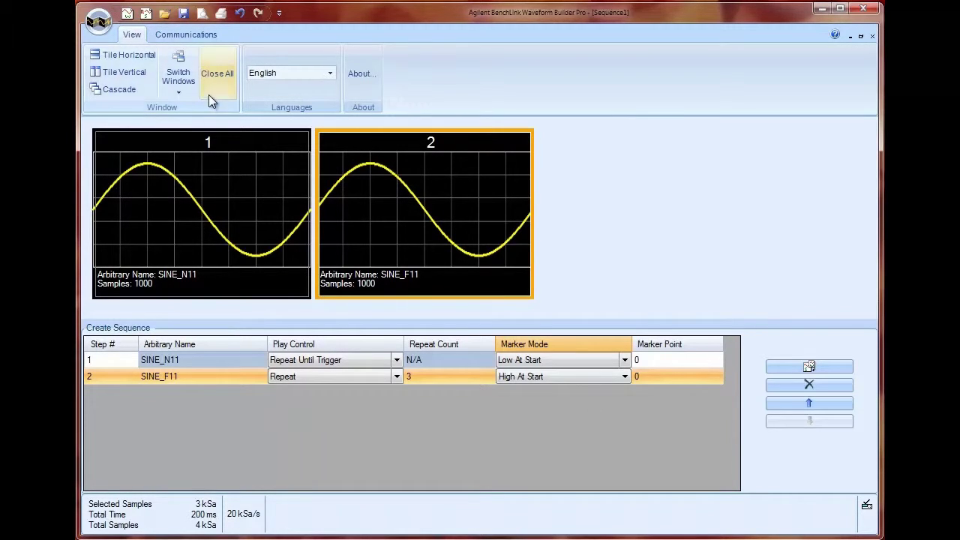
{"action": "left_click", "coordinate": [194, 33]}
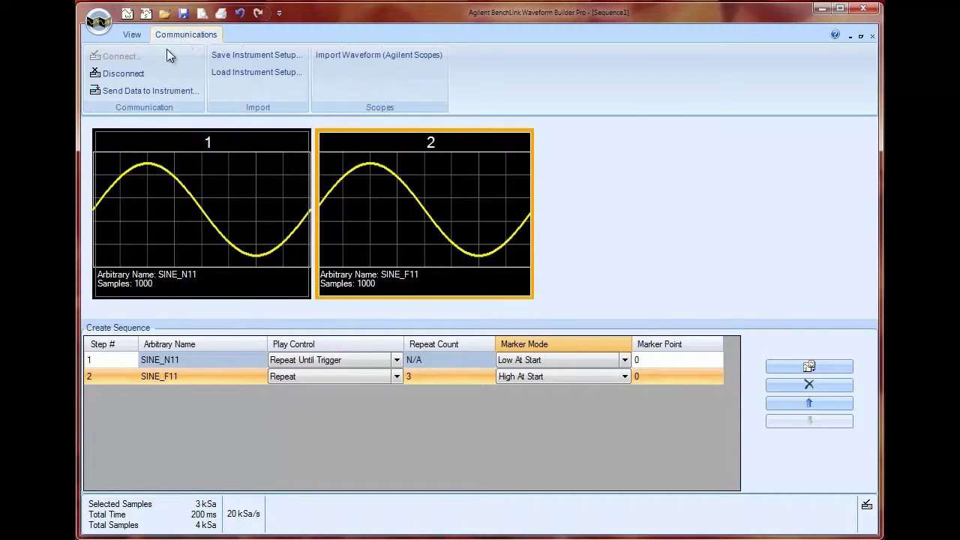
Step: Send Sequence1 to Channel 1 with the sampling rate changed to 10 kSa/s
{"action": "left_click", "coordinate": [146, 92]}
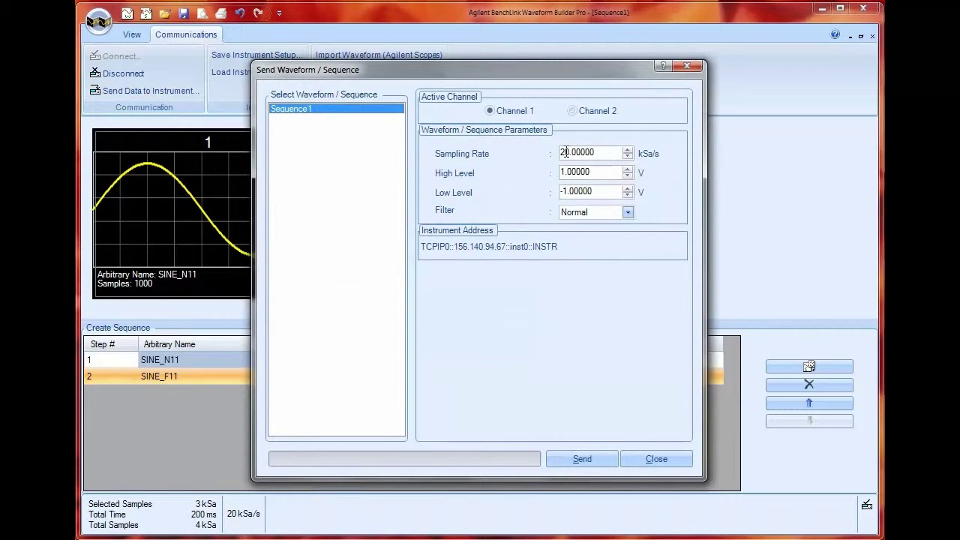
{"action": "left_click_drag", "start_coordinate": [562, 152], "coordinate": [567, 159]}
{"action": "type", "text": "1"}
{"action": "left_click", "coordinate": [586, 459]}
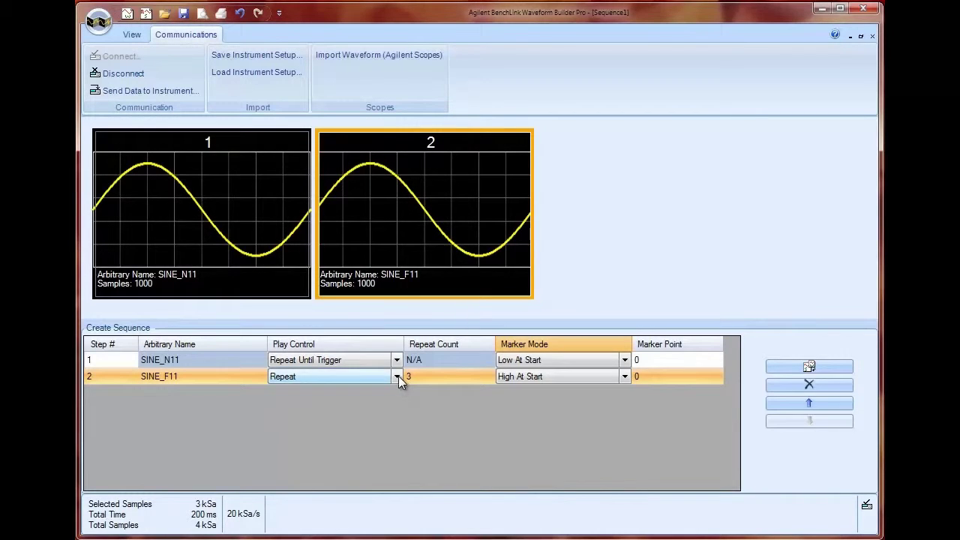
Step: Switch step 2's play control to Repeat Until Trigger
{"action": "left_click", "coordinate": [397, 376]}
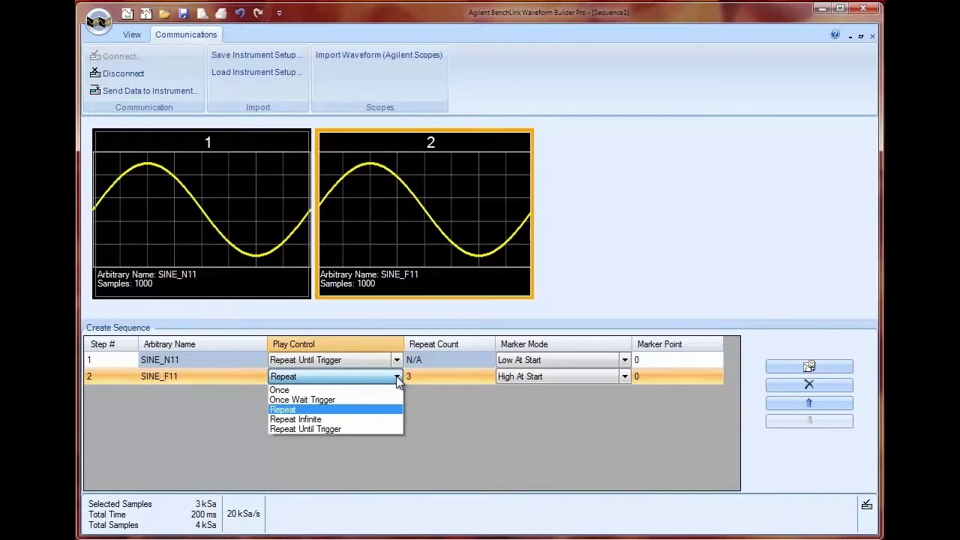
{"action": "left_click", "coordinate": [382, 429]}
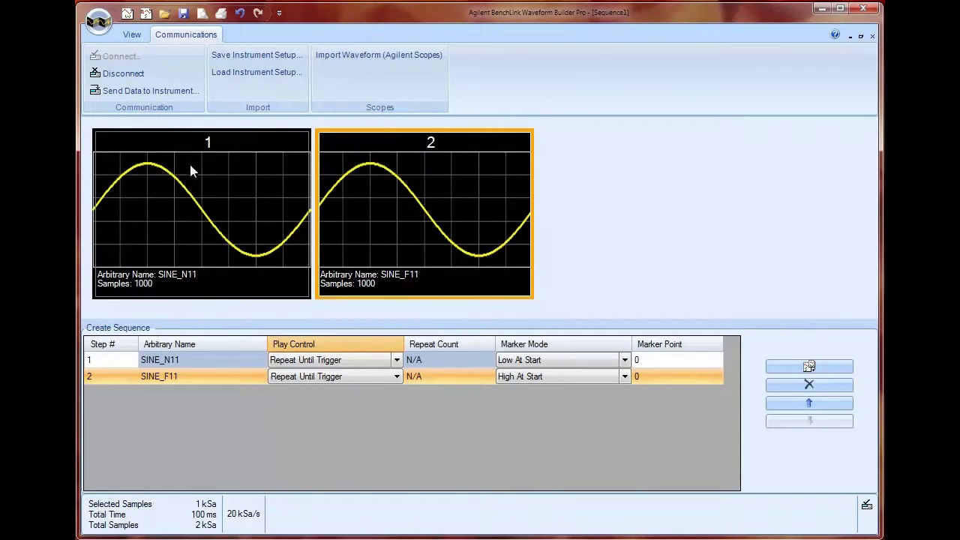
{"action": "left_click", "coordinate": [181, 95]}
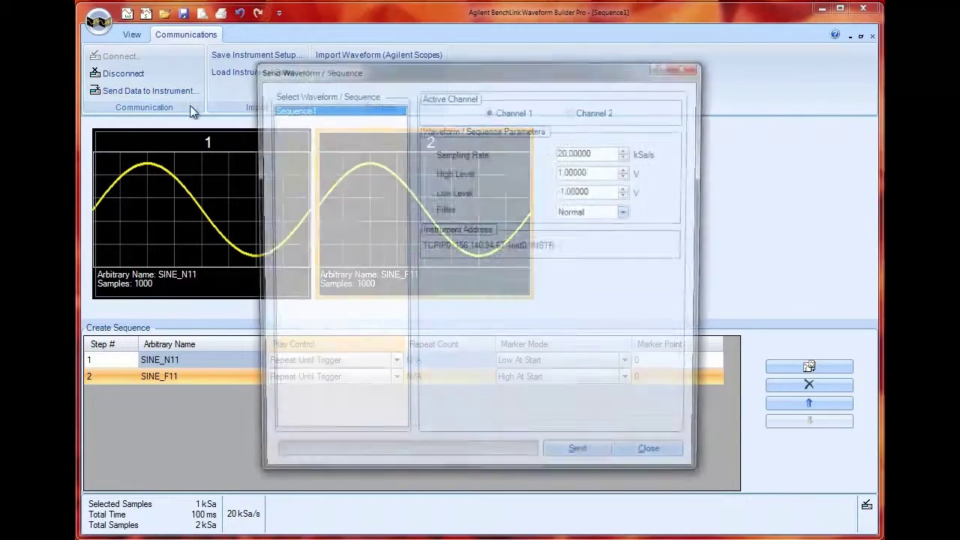
Step: Resend the revised Sequence1 to the instrument at 10 kSa/s
{"action": "left_click", "coordinate": [562, 152]}
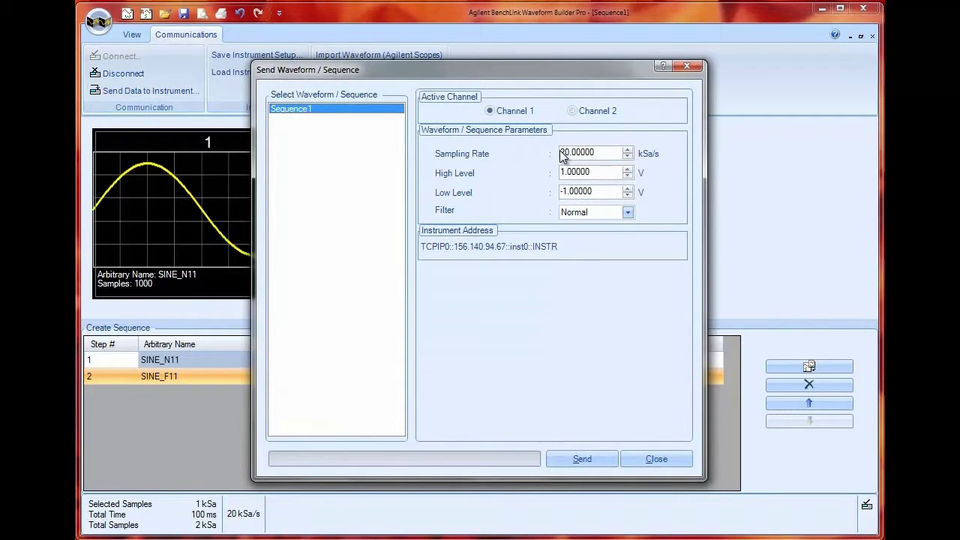
{"action": "type", "text": "1"}
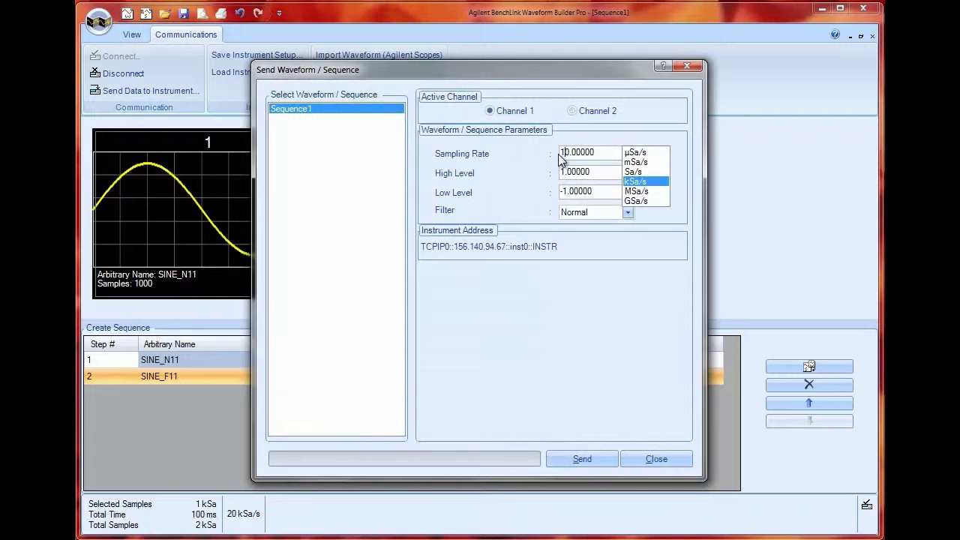
{"action": "left_click", "coordinate": [640, 185]}
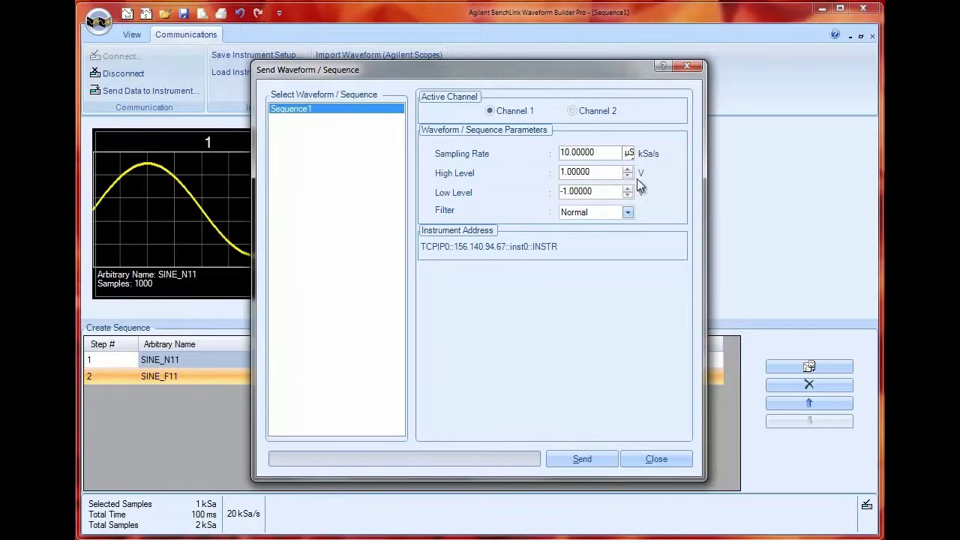
{"action": "left_click", "coordinate": [586, 461]}
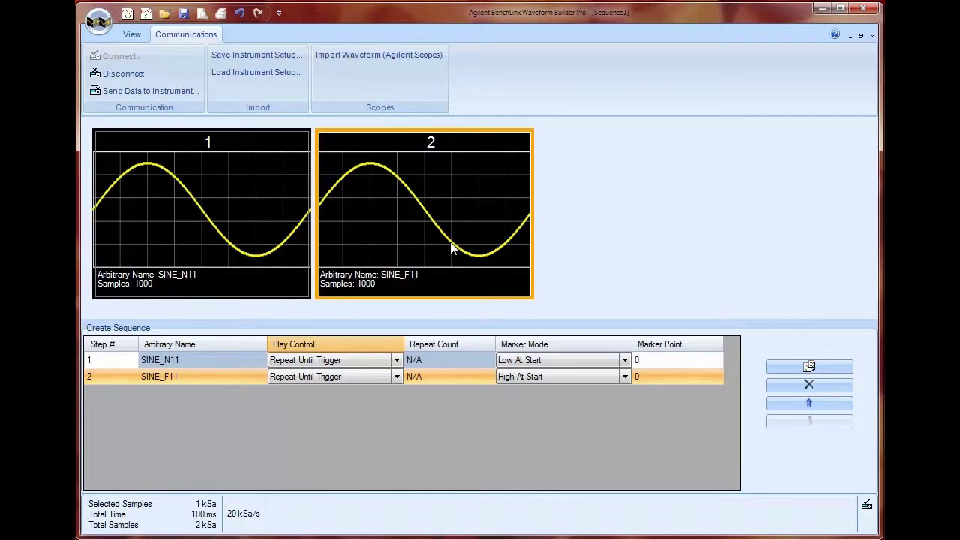
Step: Close Sequence1, saving it to the F: drive, then select all of SINE_F11
{"action": "key", "text": "alt+F4"}
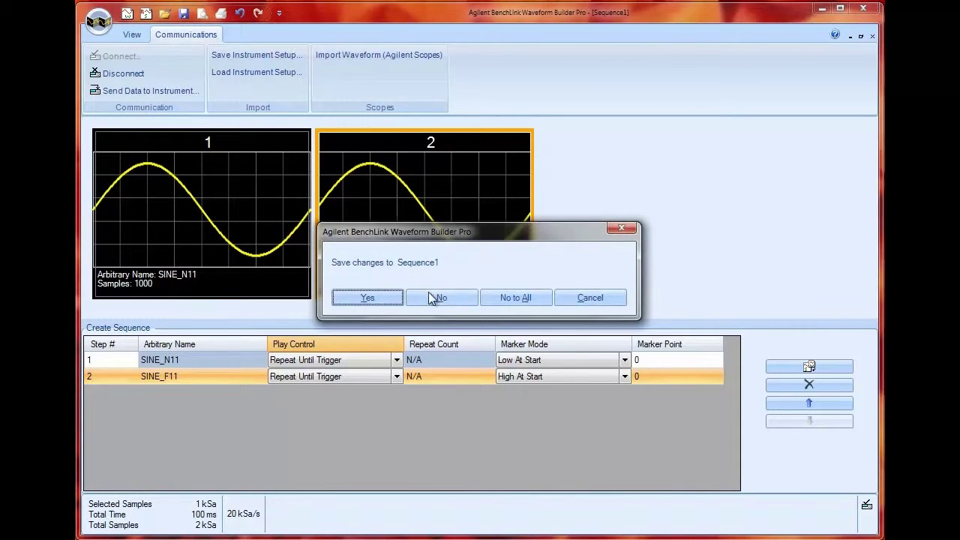
{"action": "left_click", "coordinate": [383, 297]}
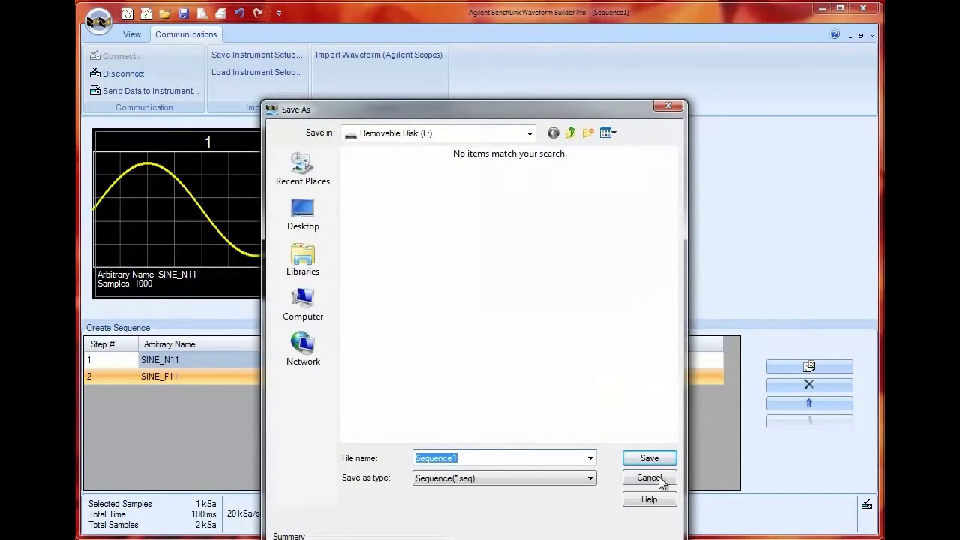
{"action": "left_click", "coordinate": [661, 460]}
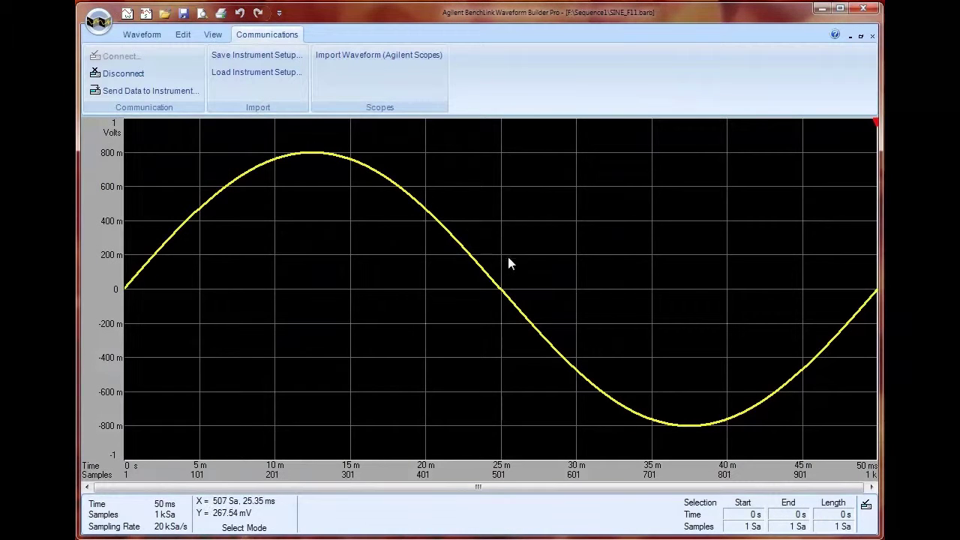
{"action": "key", "text": "ctrl+a"}
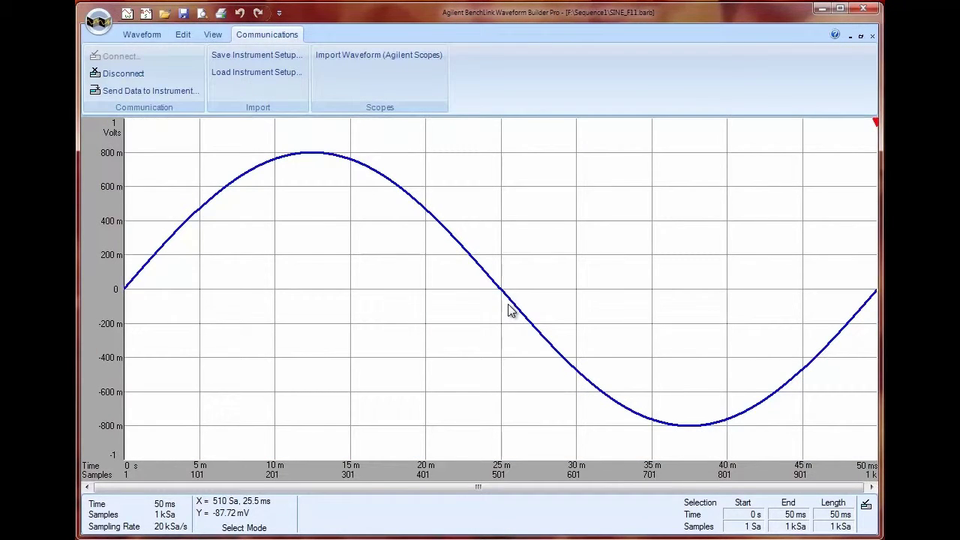
{"action": "left_click", "coordinate": [186, 38]}
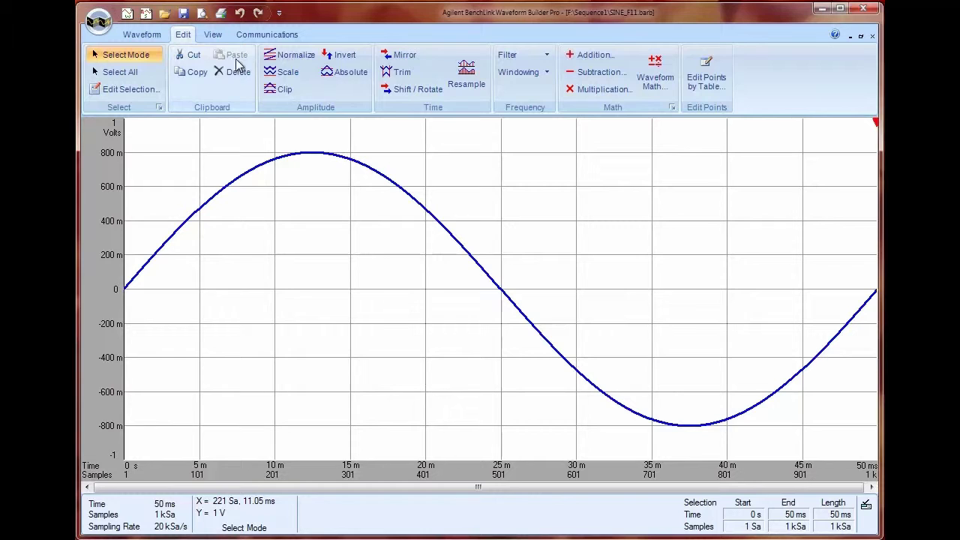
Step: Add a 200 mVpp standard Noise waveform onto the whole SINE_F11 sine
{"action": "left_click", "coordinate": [590, 60]}
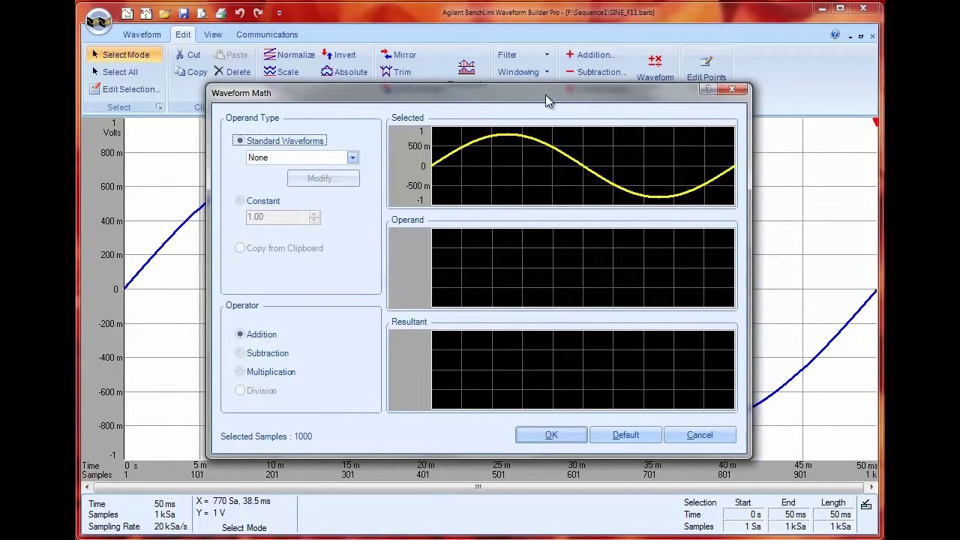
{"action": "left_click", "coordinate": [352, 159]}
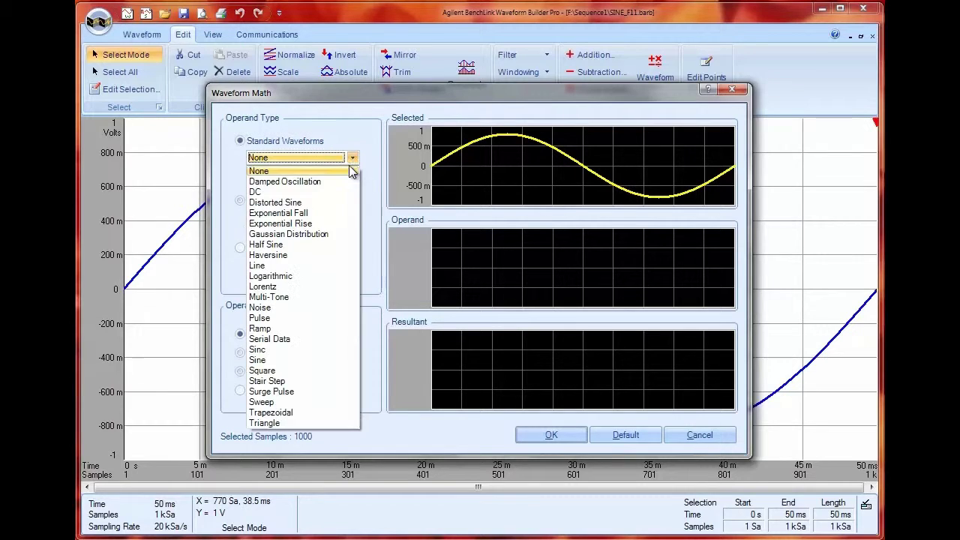
{"action": "left_click", "coordinate": [311, 308]}
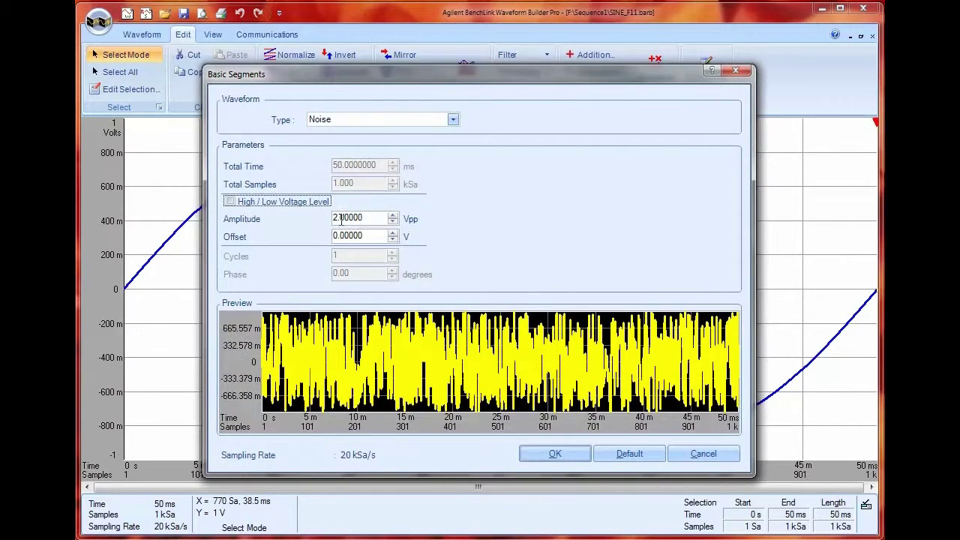
{"action": "left_click_drag", "start_coordinate": [343, 219], "coordinate": [316, 225]}
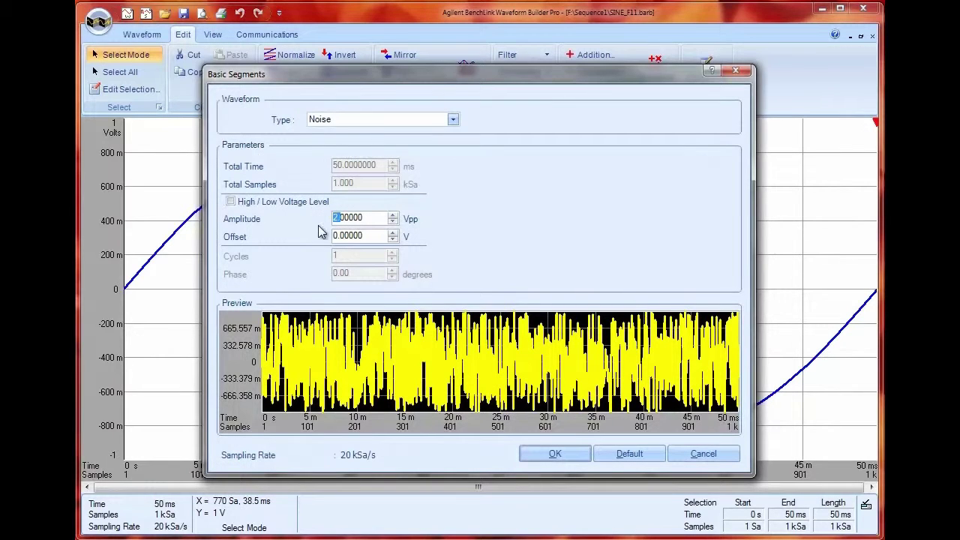
{"action": "type", "text": "0."}
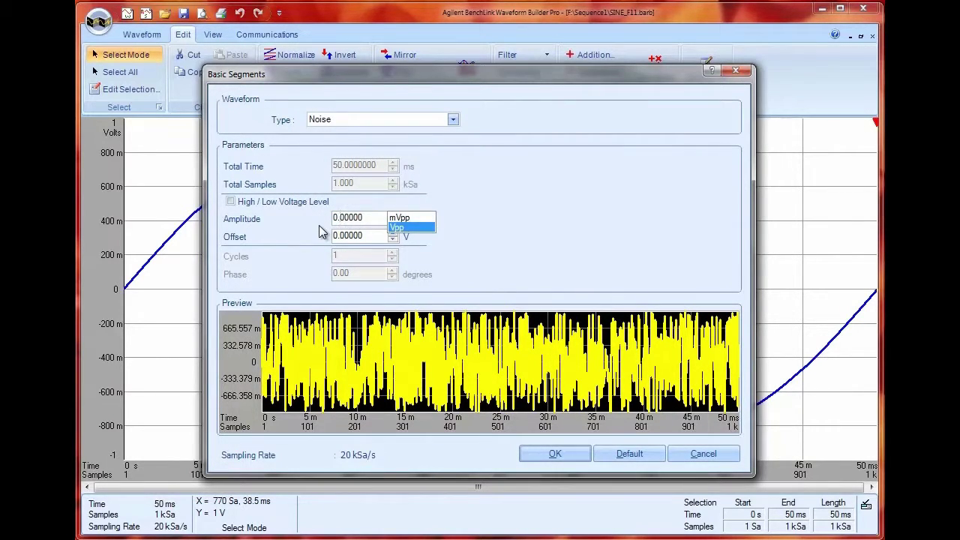
{"action": "type", "text": "2"}
{"action": "left_click", "coordinate": [412, 228]}
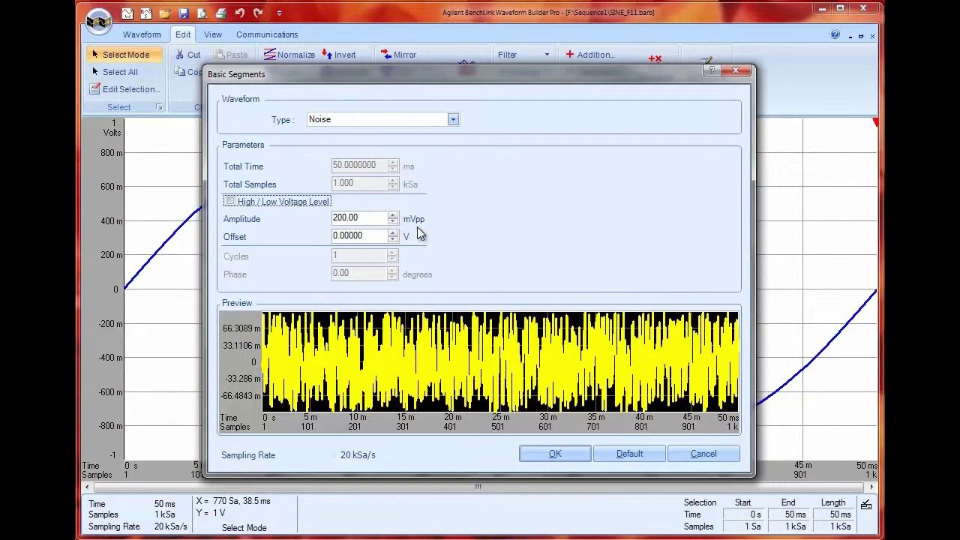
{"action": "left_click", "coordinate": [559, 451]}
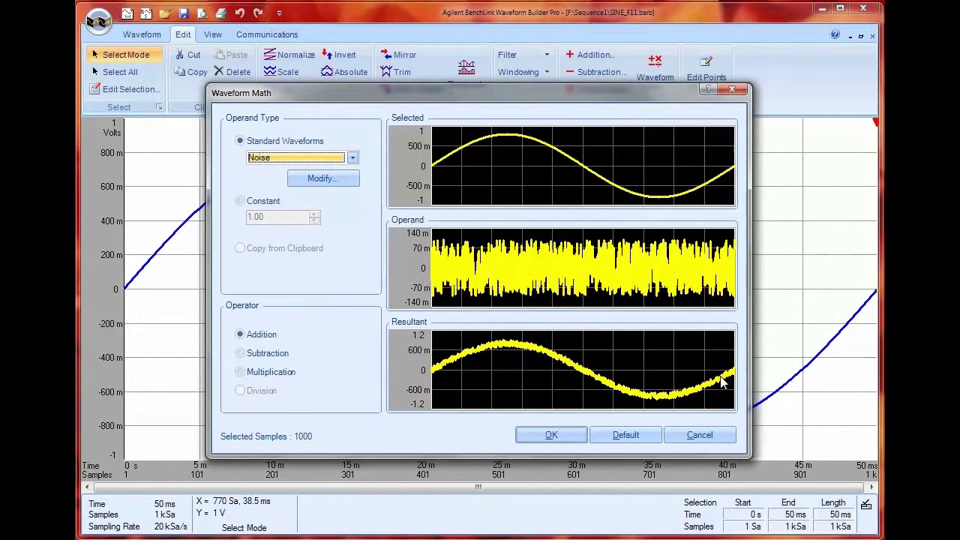
{"action": "left_click", "coordinate": [568, 437]}
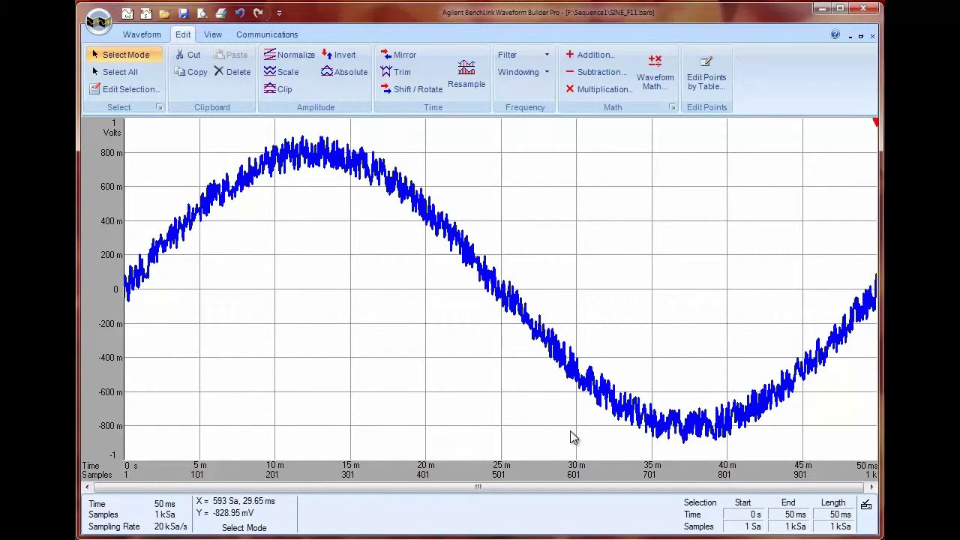
Step: Resend the sequence with noisy SINE_F11 at 10 kSa/s, then close the send window
{"action": "left_click", "coordinate": [851, 36]}
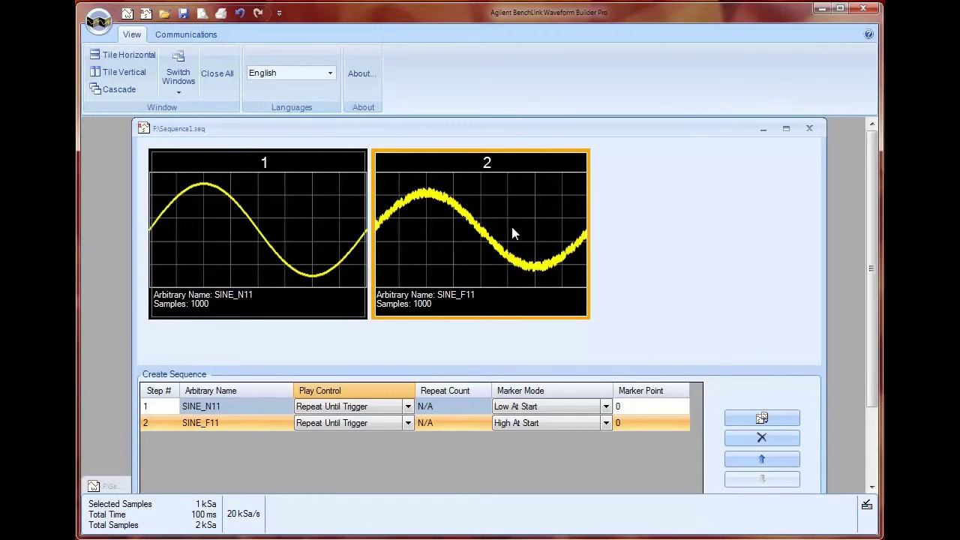
{"action": "left_click", "coordinate": [189, 32]}
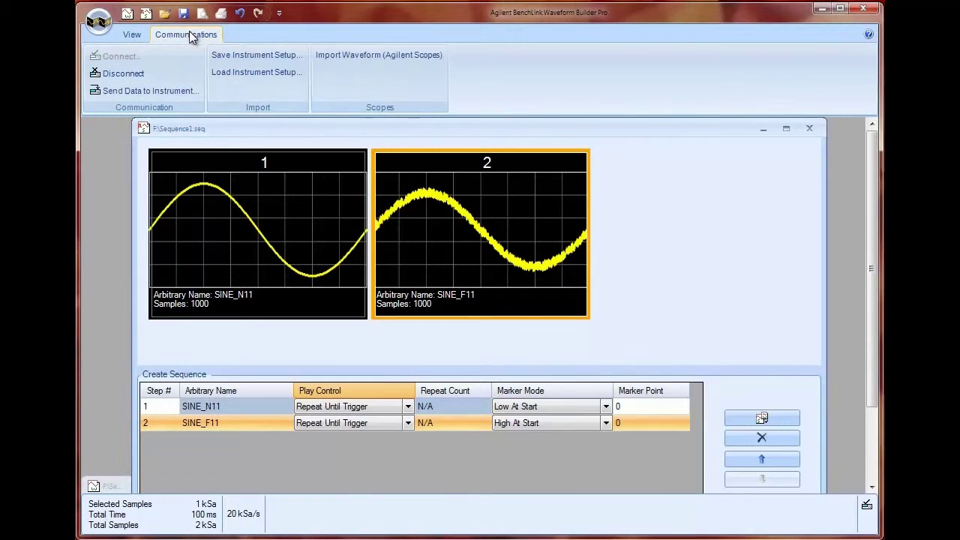
{"action": "left_click", "coordinate": [144, 91]}
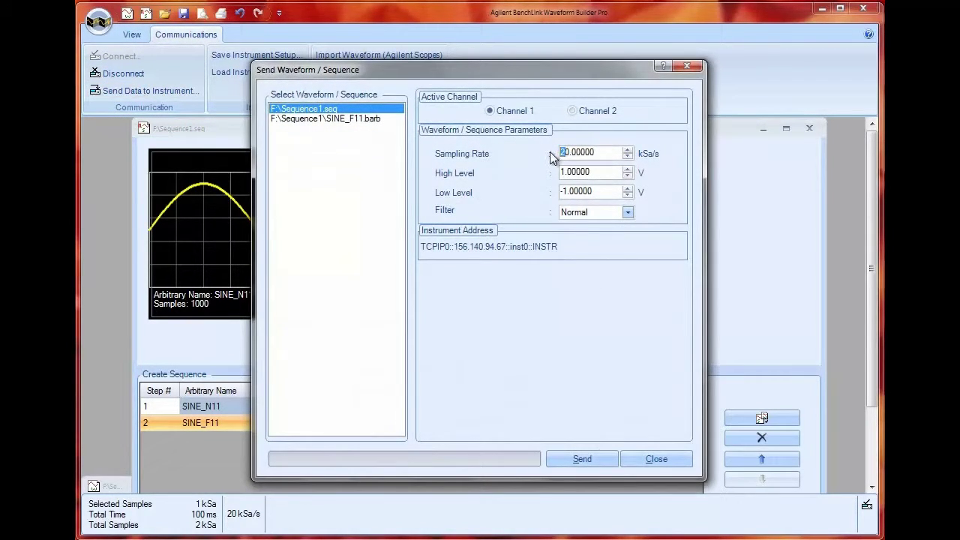
{"action": "type", "text": "1"}
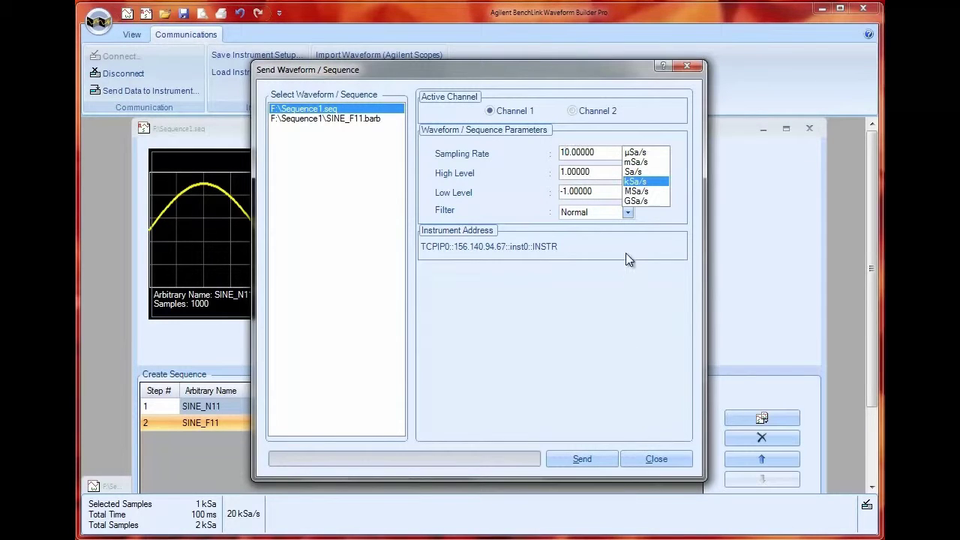
{"action": "left_click", "coordinate": [632, 183]}
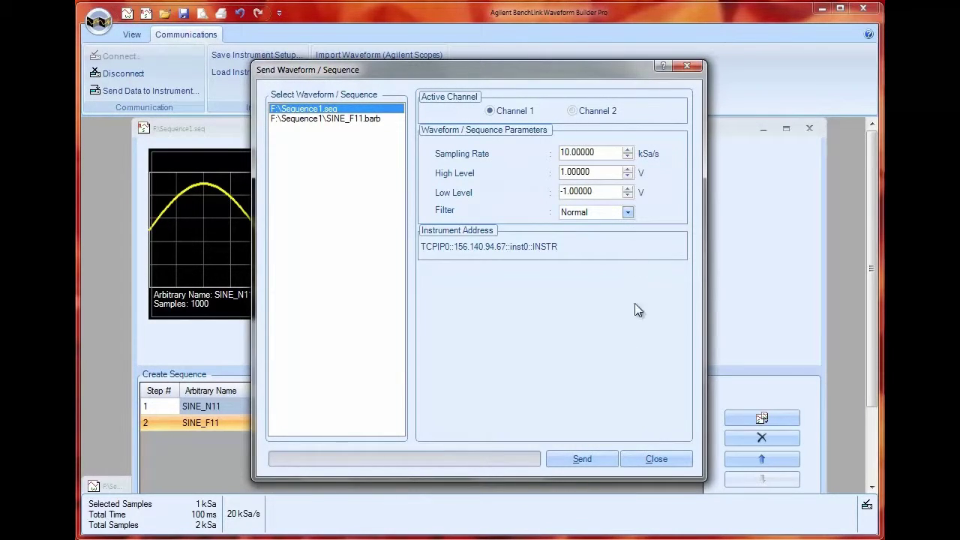
{"action": "left_click", "coordinate": [602, 462]}
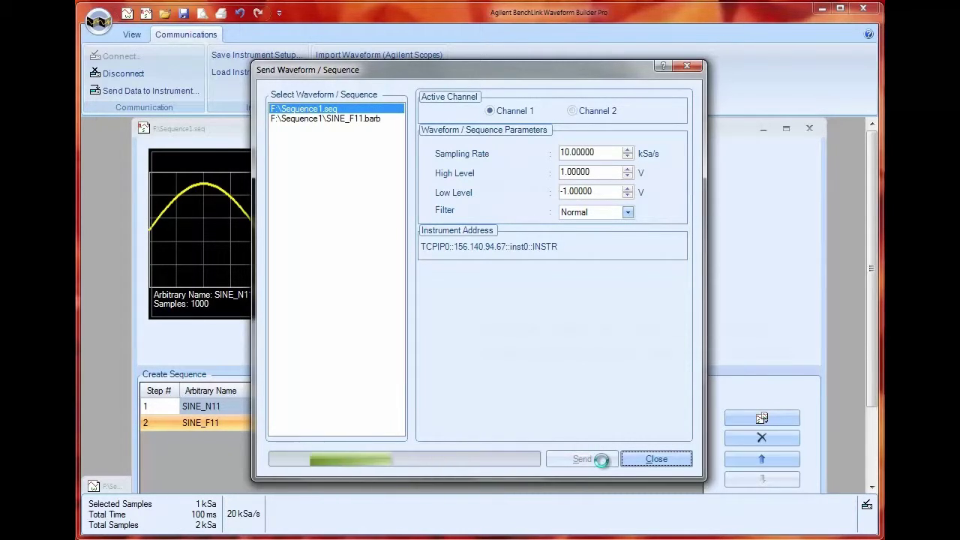
{"action": "left_click", "coordinate": [669, 463]}
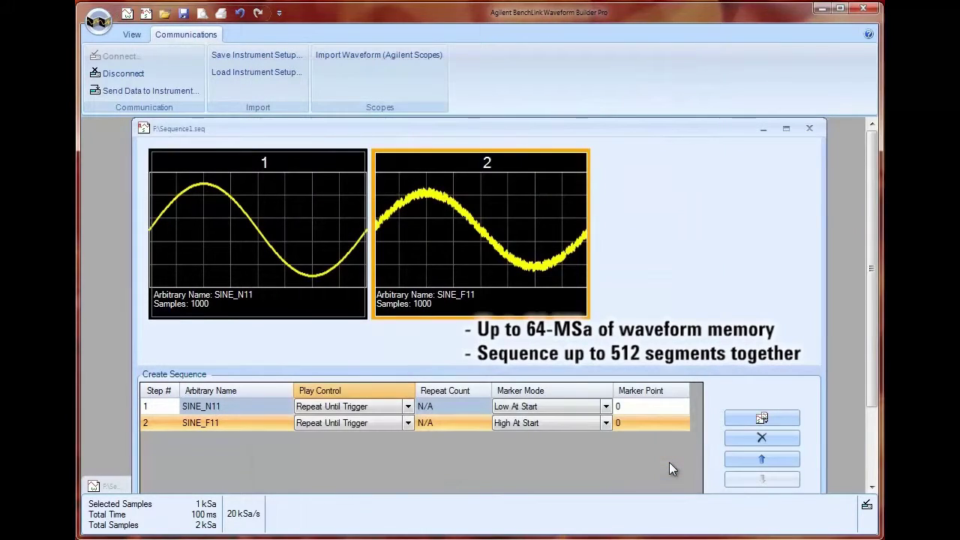